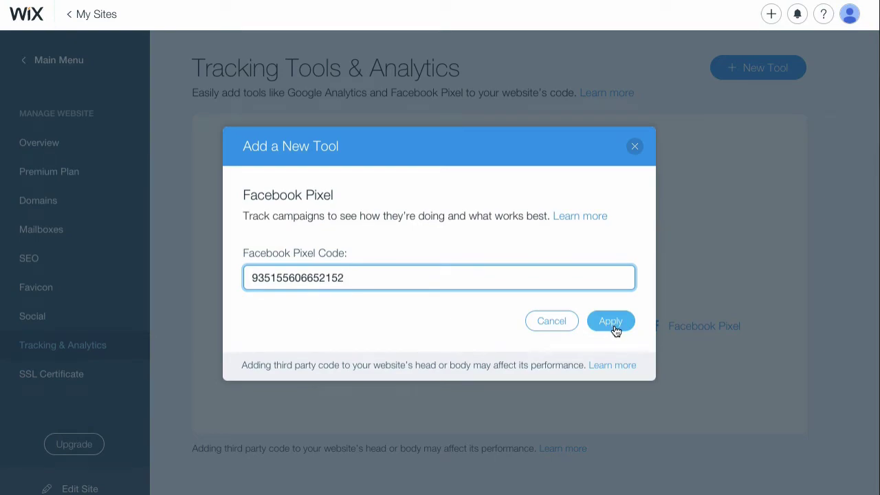
Step: Apply the entered Facebook Pixel code as a new tracking tool on the Wix site
left_click(614, 323)
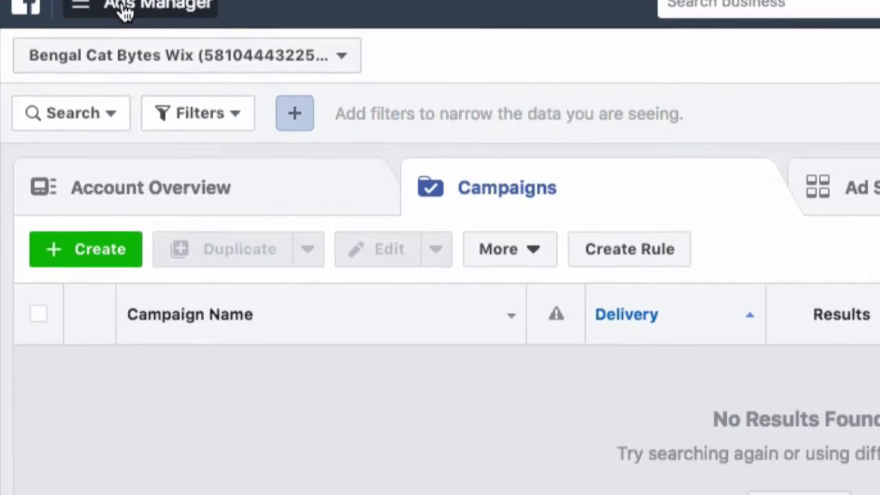
Step: In Facebook Ads Manager, open the Pixels page from the full list of business tools
left_click(124, 67)
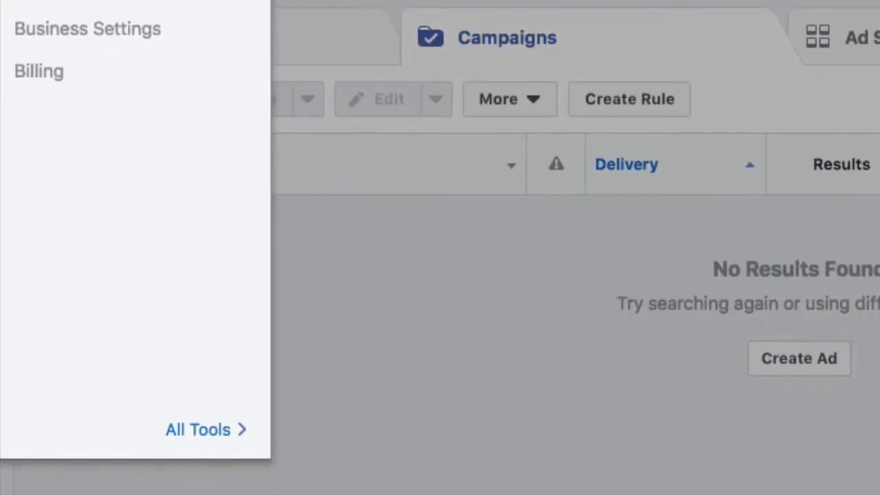
left_click(198, 430)
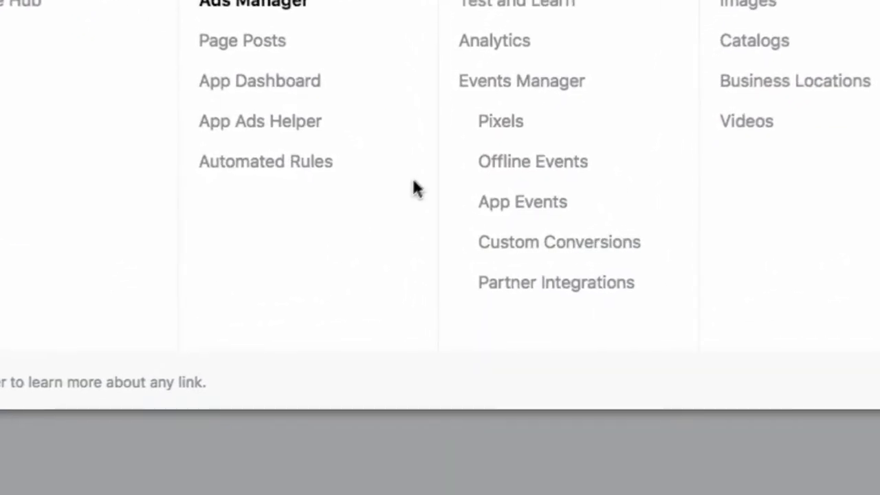
mouse_move(483, 150)
left_click(494, 127)
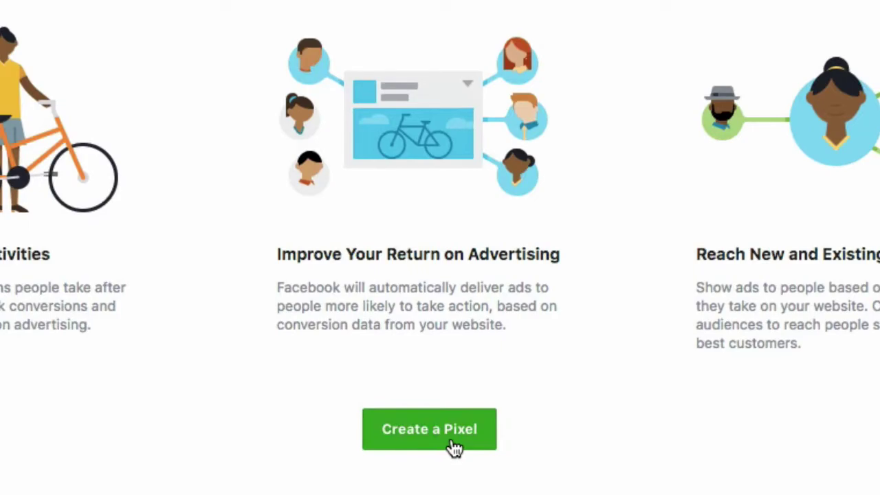
left_click(476, 445)
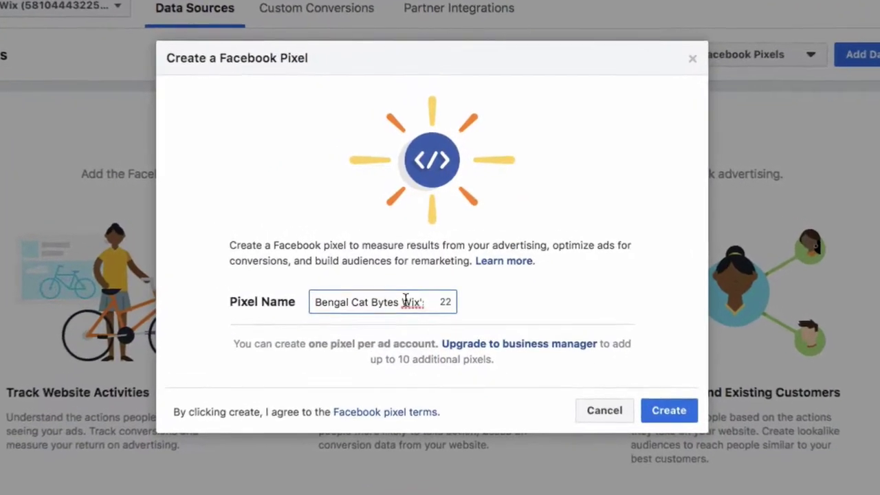
left_click_drag(395, 307, 448, 309)
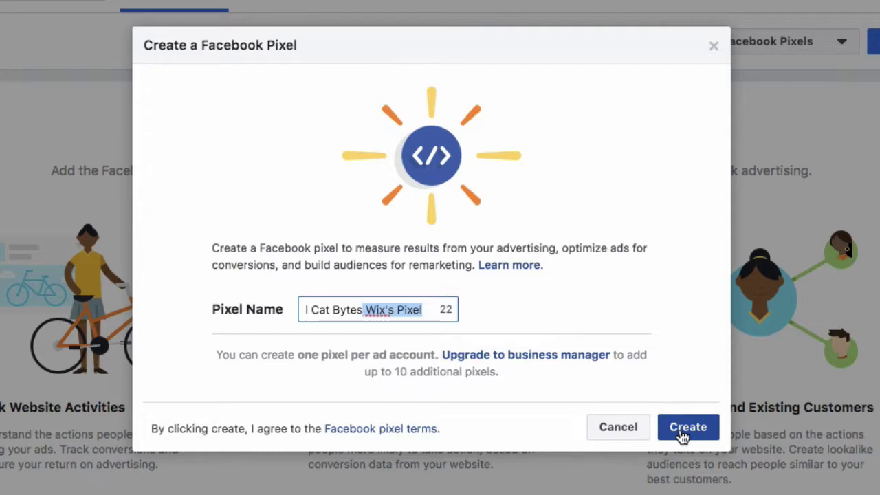
left_click(683, 435)
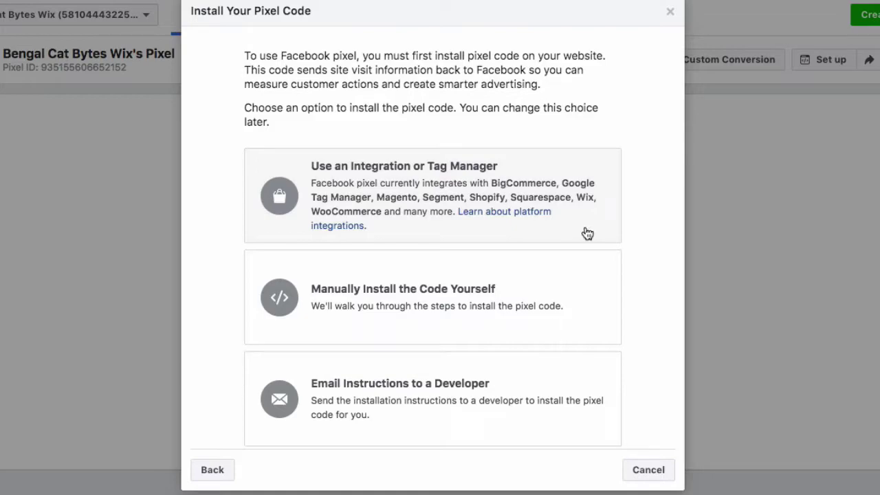
Step: Choose to install the pixel code through an integration, with Wix as the partner
left_click(587, 234)
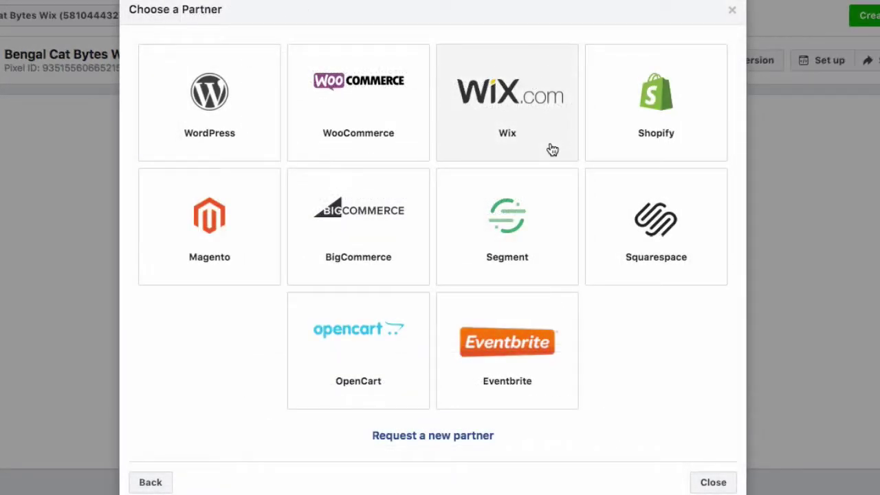
left_click(552, 150)
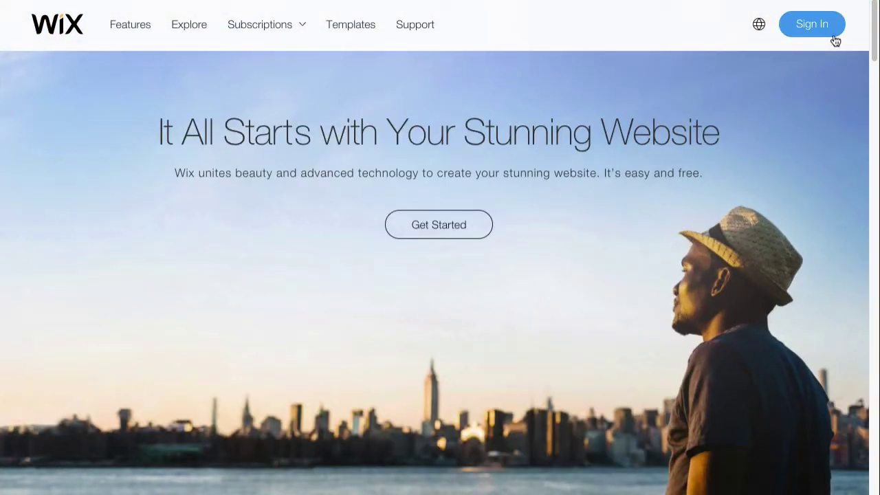
Step: Sign in to Wix with a Google account and open the Byteback site's dashboard
left_click(834, 40)
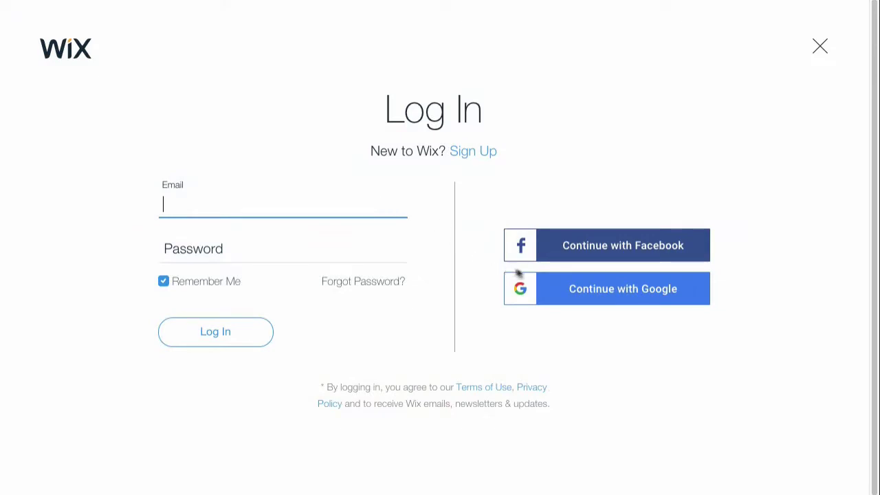
left_click(582, 289)
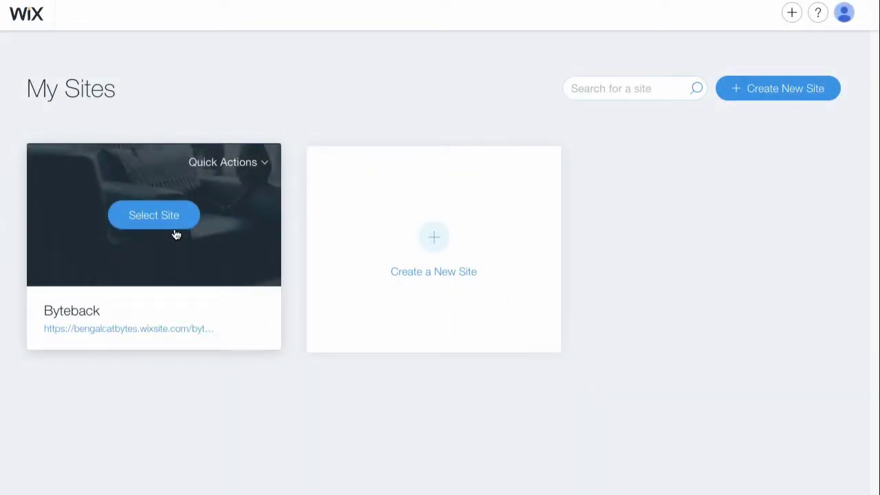
left_click(175, 233)
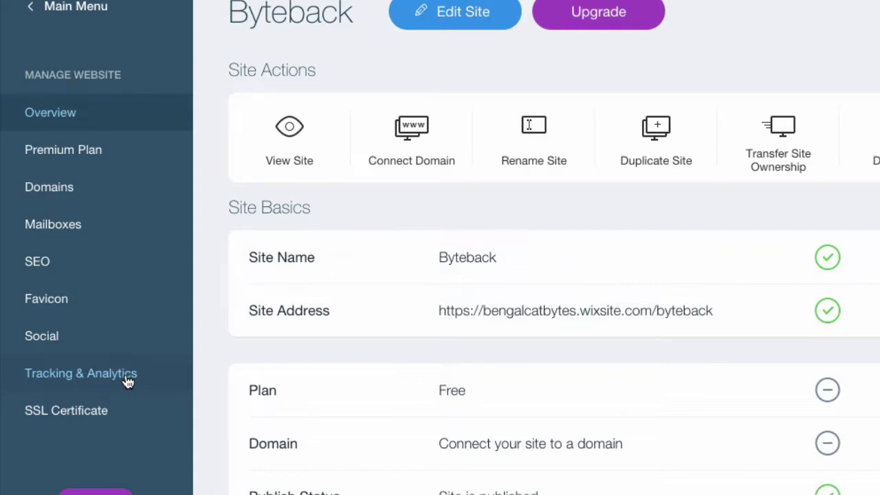
Step: Start adding a Facebook Pixel in the Byteback site's tracking and analytics settings
left_click(135, 380)
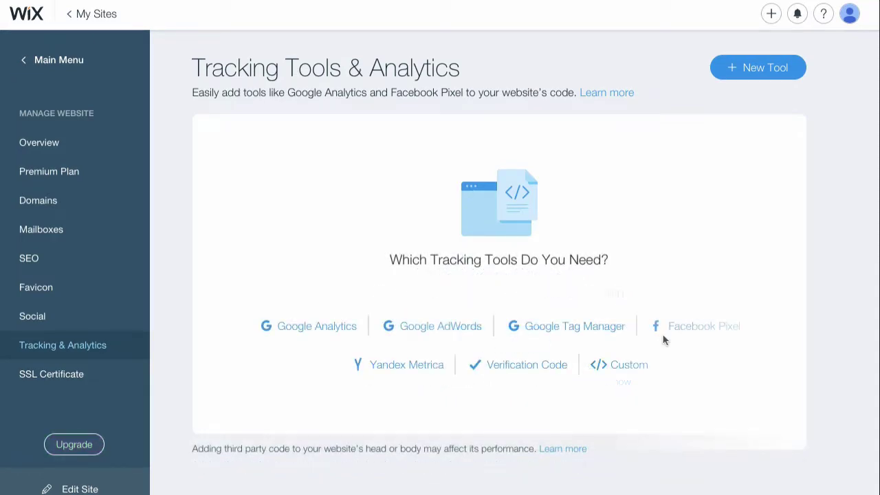
left_click(711, 328)
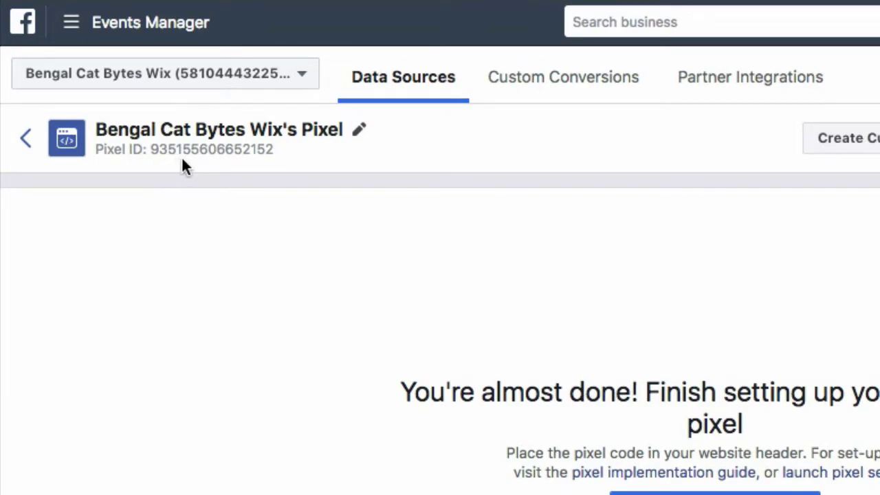
Step: Copy the pixel ID from Facebook Events Manager into the Facebook Pixel code field in Wix and apply it
left_click_drag(275, 149, 157, 149)
key("ctrl+c")
right_click(167, 148)
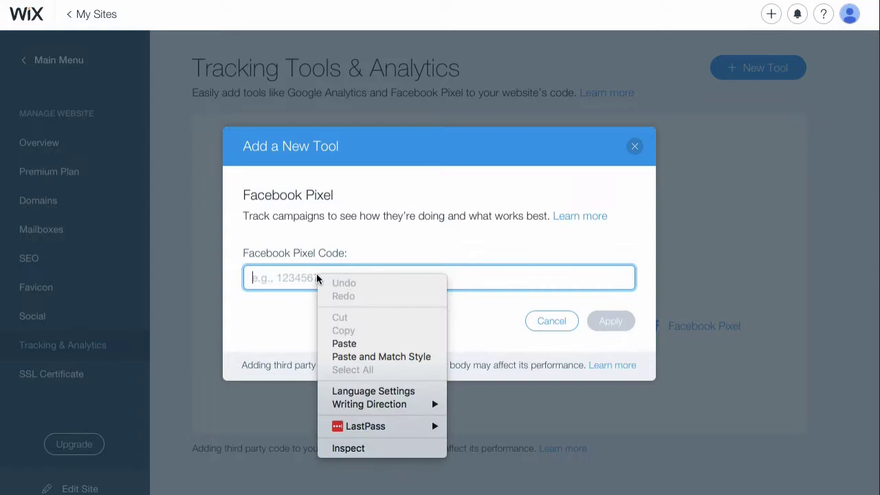
left_click(330, 344)
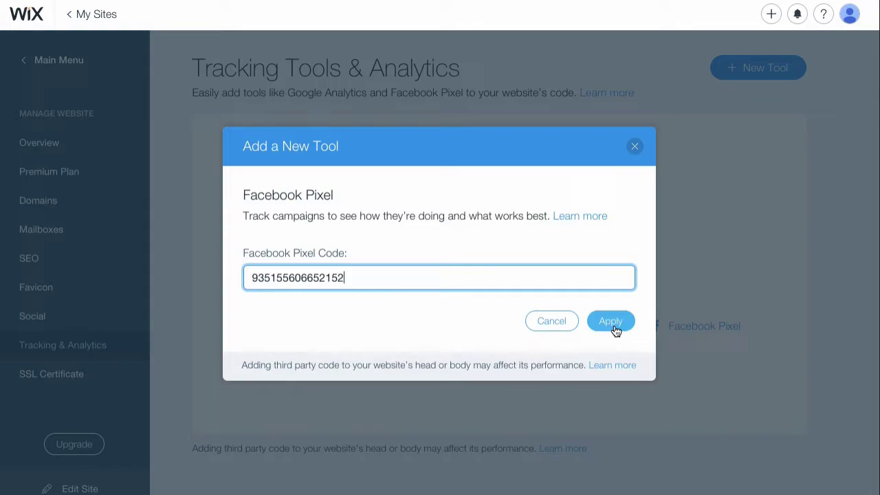
left_click(611, 323)
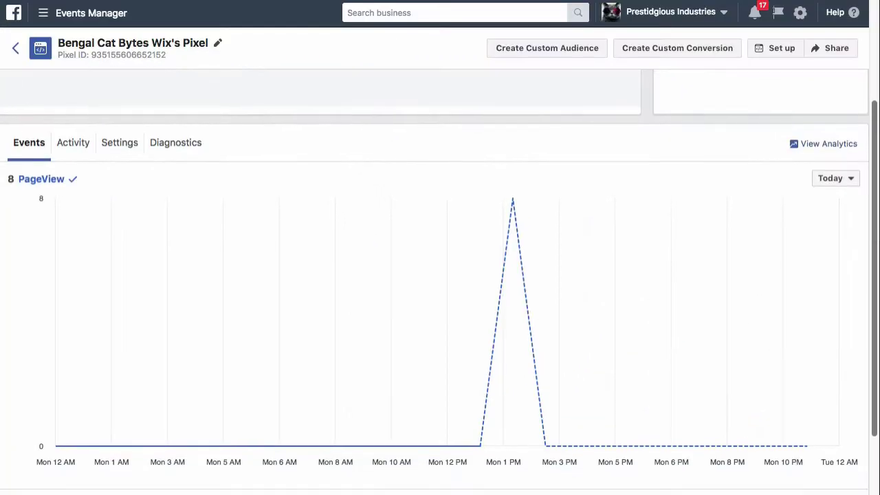
Step: In Facebook Events Manager, examine the pixel's PageView chart and its list of received events
scroll(440, 309, "down", 2)
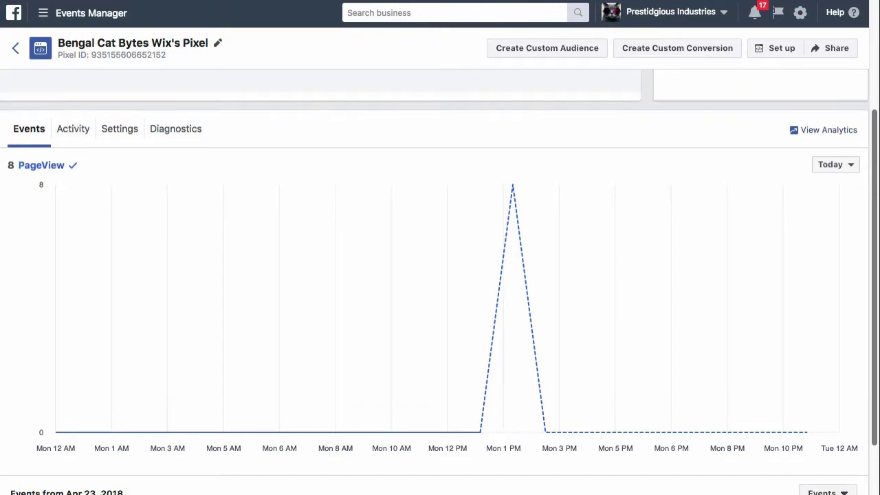
scroll(440, 289, "down", 3)
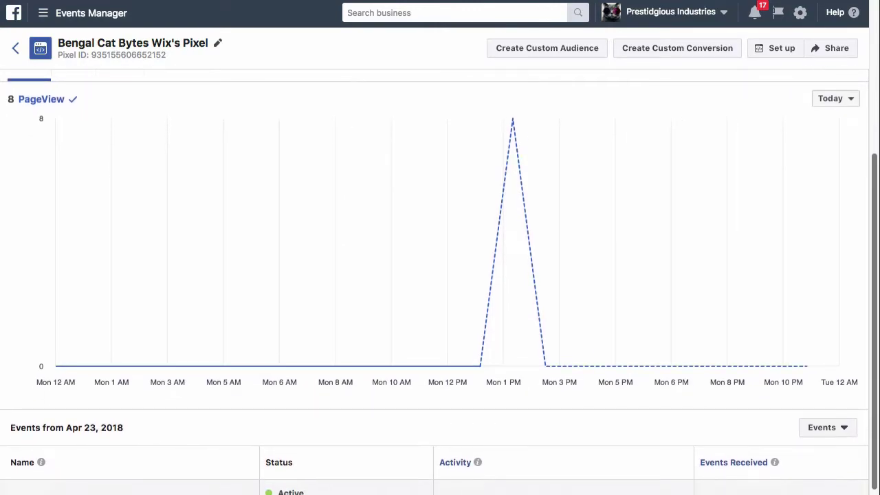
scroll(440, 289, "down", 1)
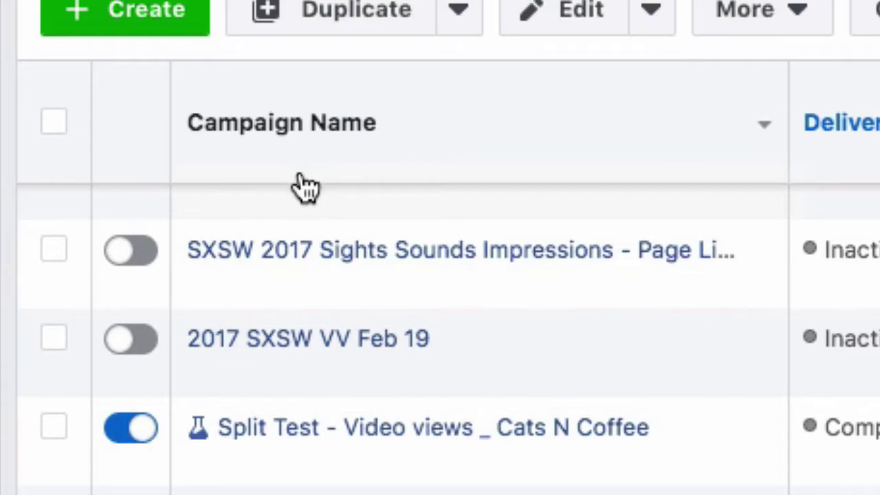
Step: In Ads Manager, open the ads of the Worldwide SXSW ad set in the "SXSW 2017 Sights Sounds Impressions - Page Likes" campaign
mouse_move(294, 216)
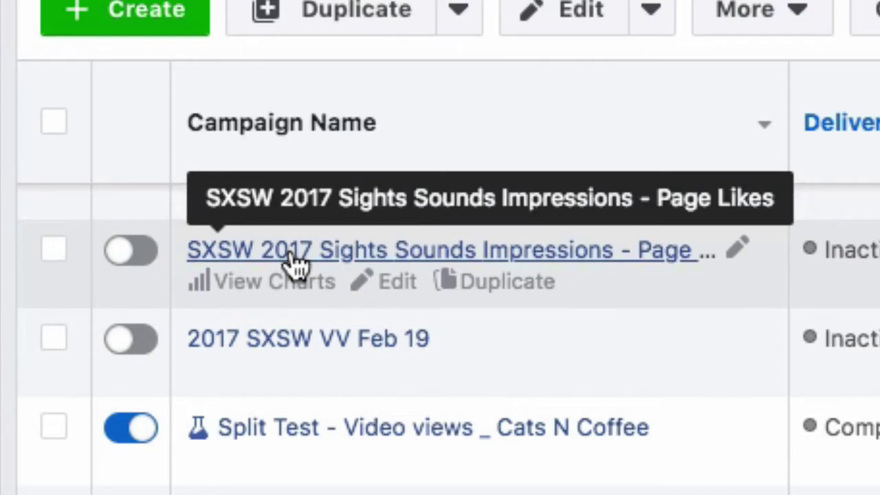
left_click(293, 257)
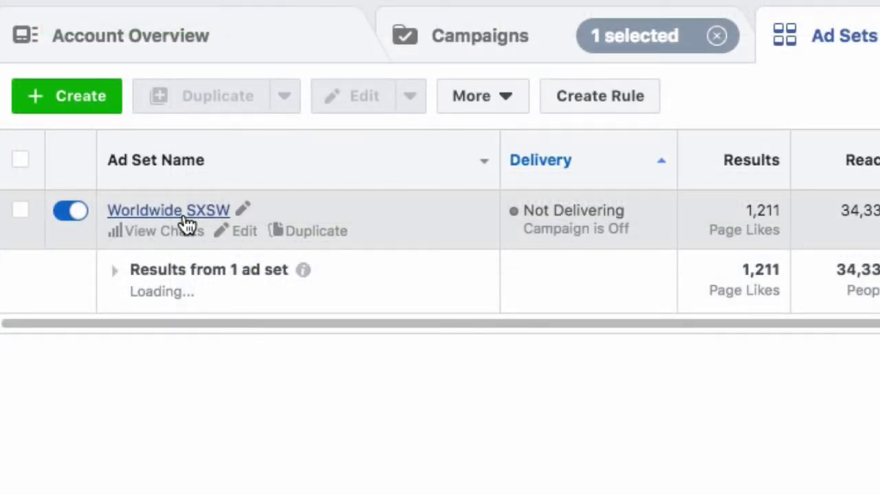
left_click(168, 209)
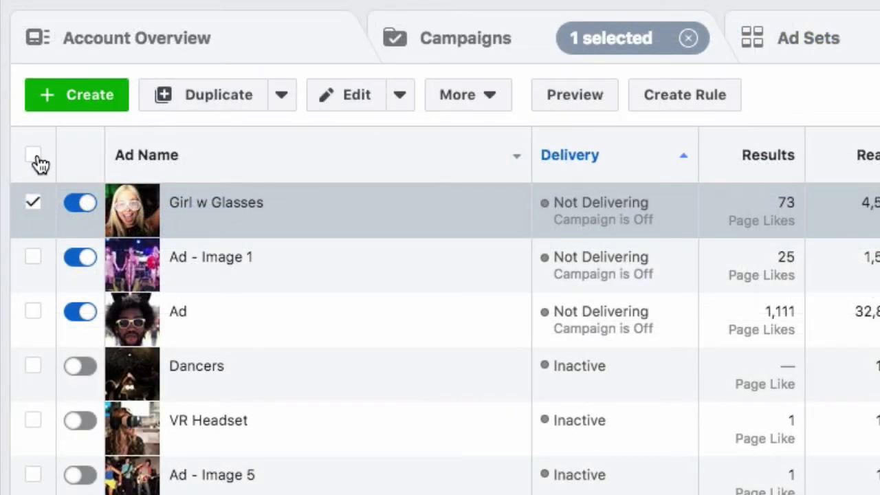
Step: Turn on Facebook Pixel conversion tracking for all ads in the ad set and publish the changes
left_click(33, 155)
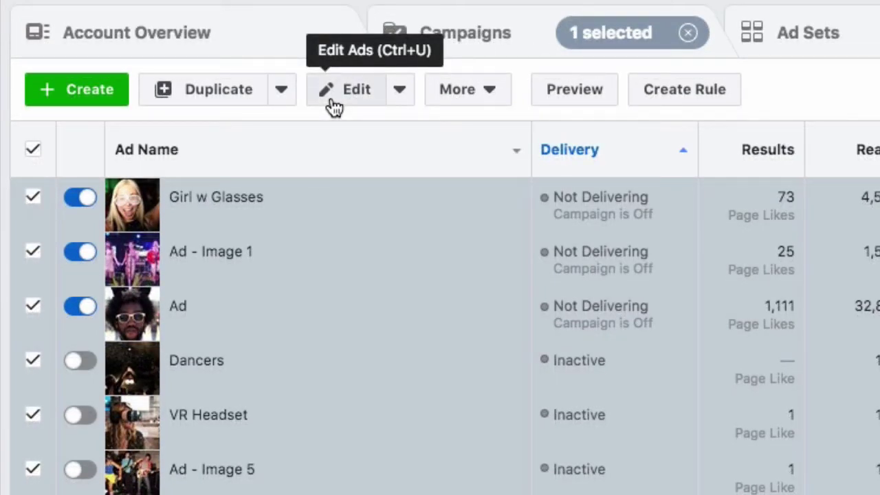
left_click(334, 104)
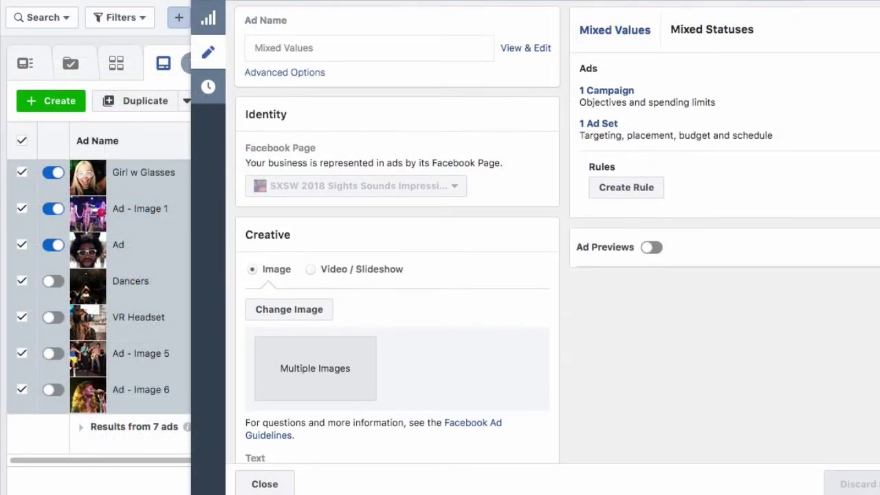
scroll(397, 248, "down", 10)
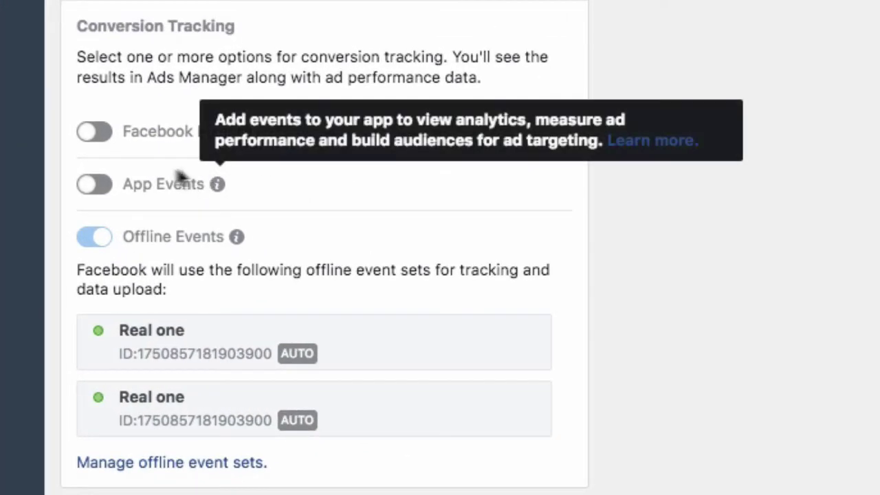
left_click(96, 134)
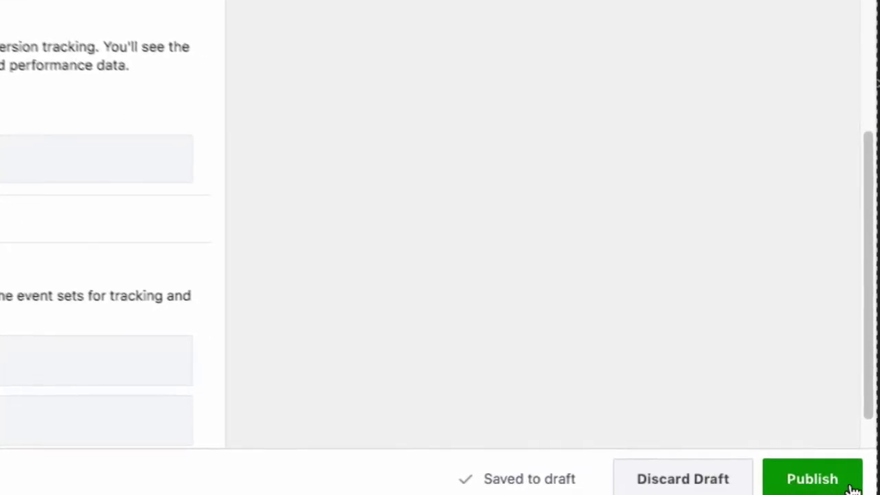
left_click(852, 487)
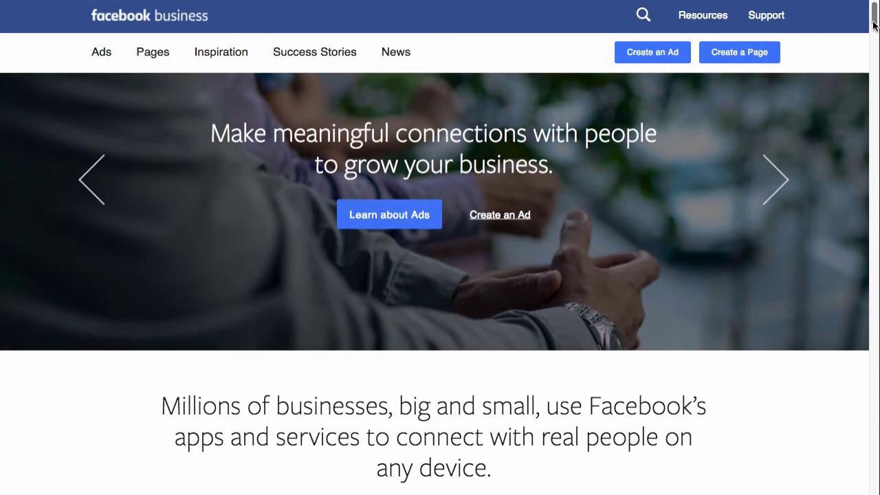
left_click_drag(873, 25, 872, 47)
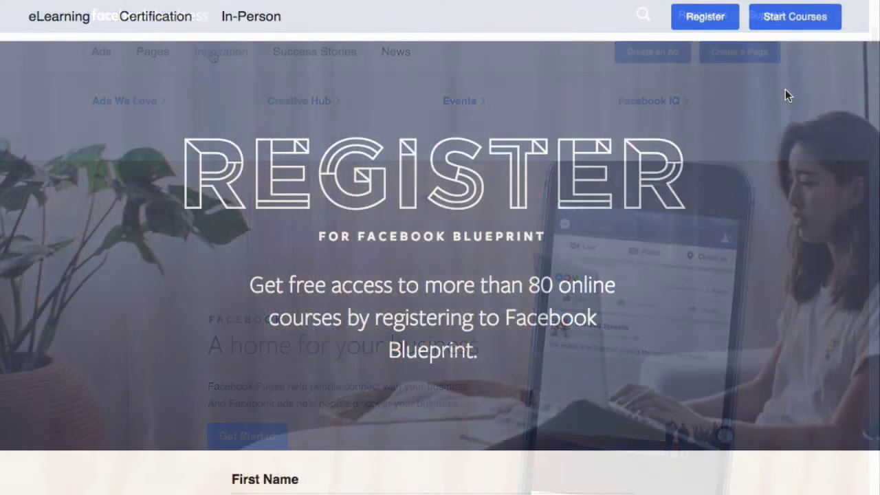